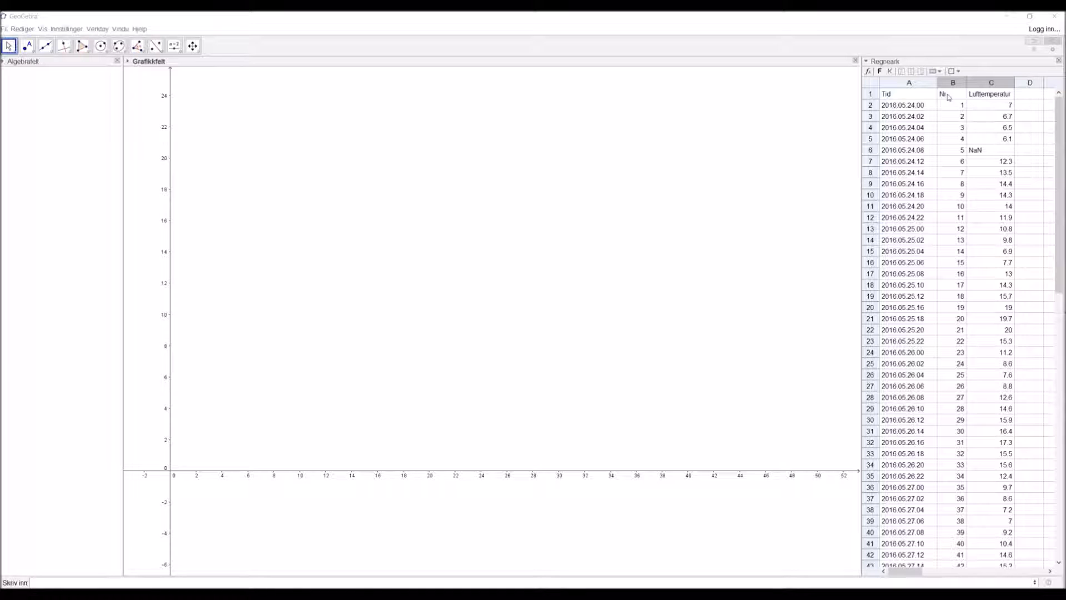
- Examine the measurement numbers and air temperatures in the spreadsheet, down to the last data row
left_click(952, 108)
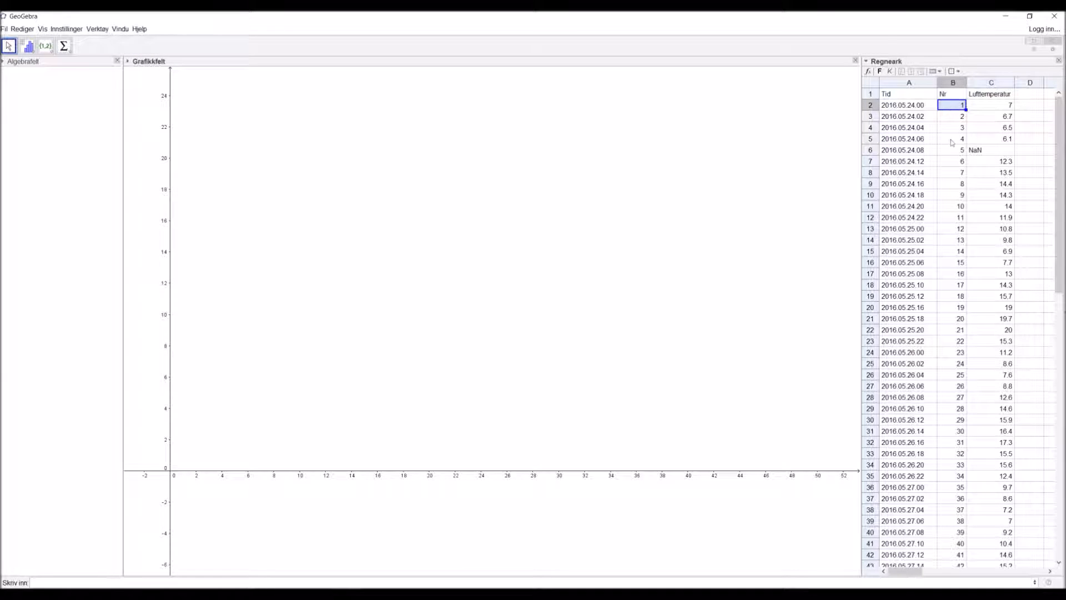
scroll(955, 139, "down", 8)
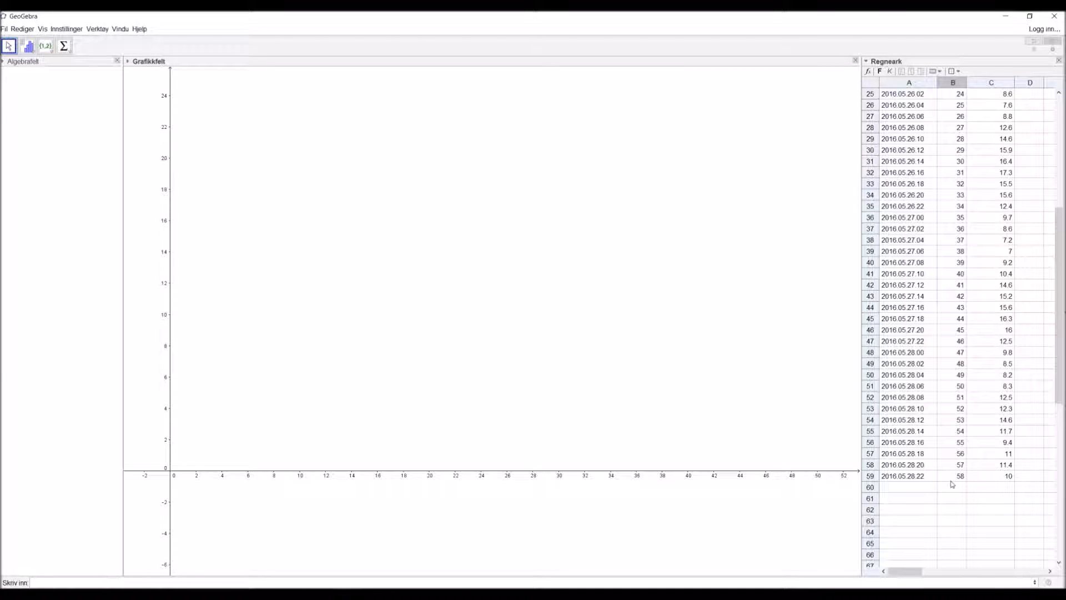
scroll(952, 484, "up", 8)
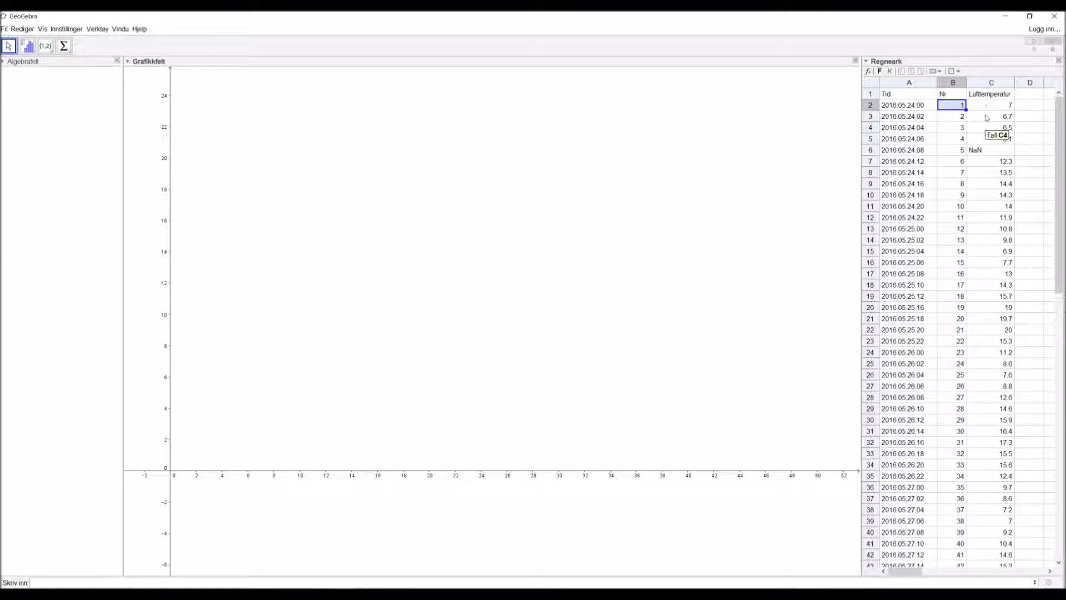
left_click(984, 97)
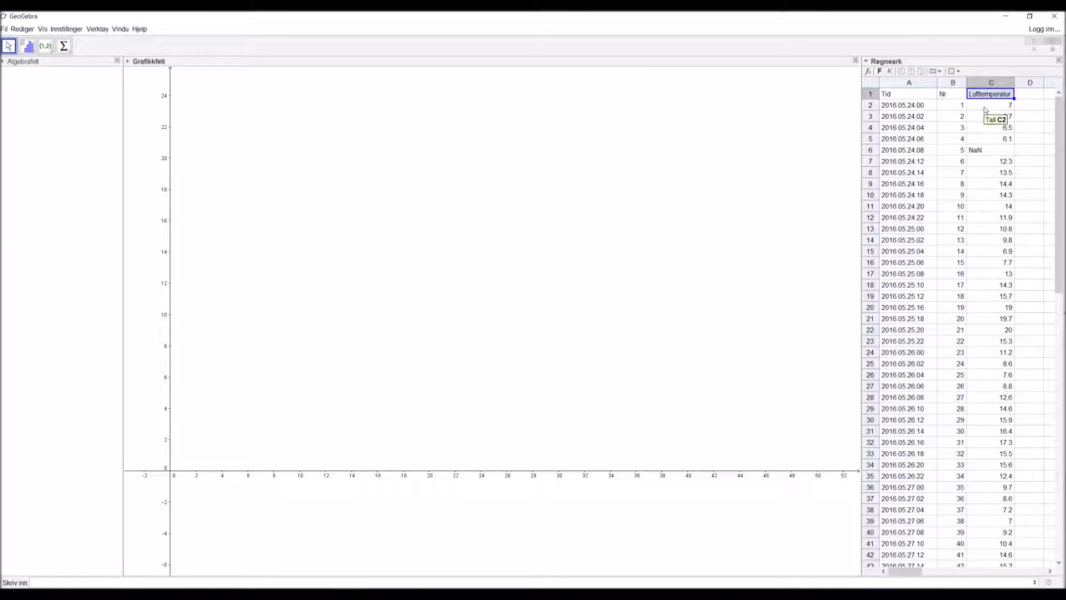
left_click(984, 107)
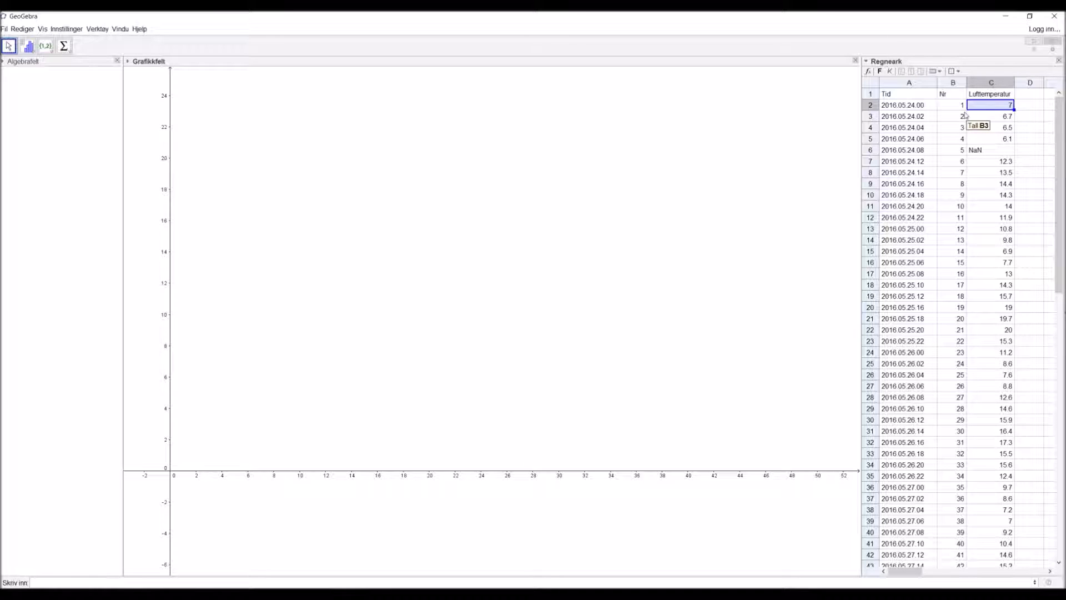
- Create a list of points from the spreadsheet range B2:C59, with measurement number and air temperature as coordinates
left_click_drag(955, 107, 994, 108)
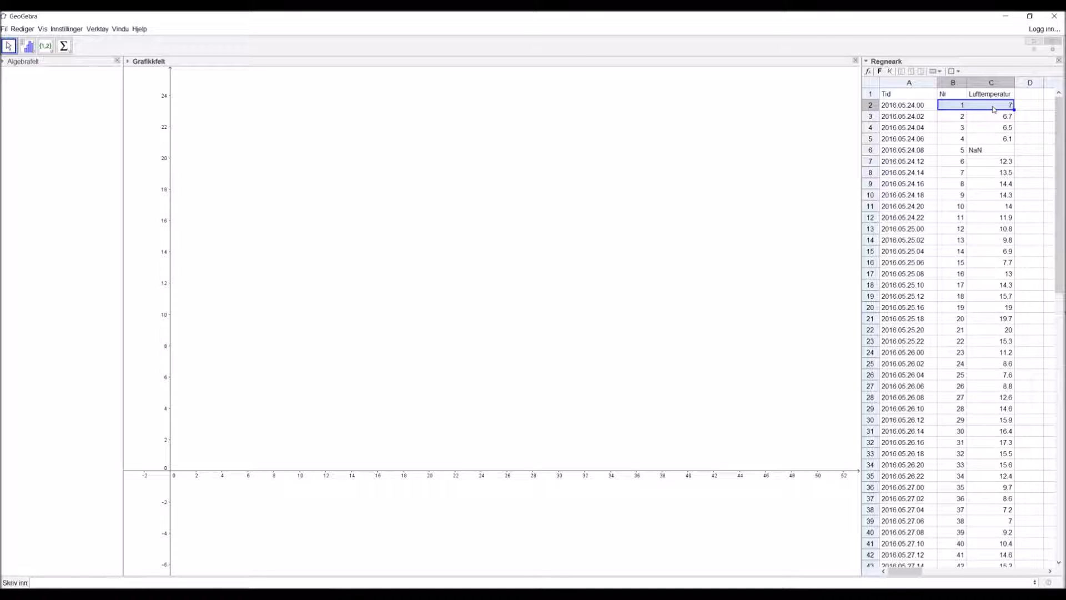
left_click_drag(994, 109, 980, 476)
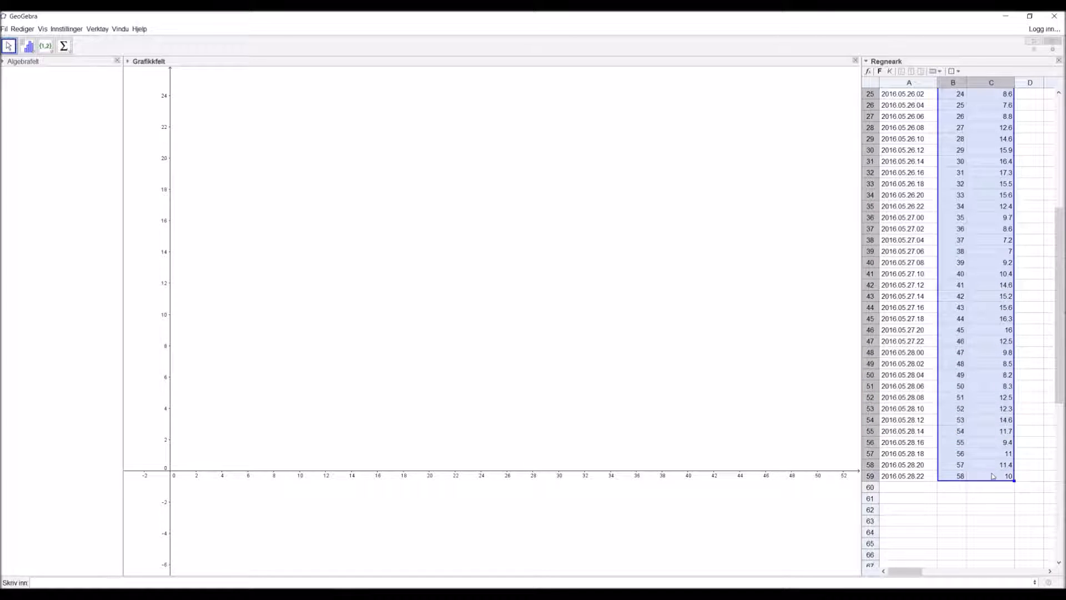
scroll(981, 453, "up", 8)
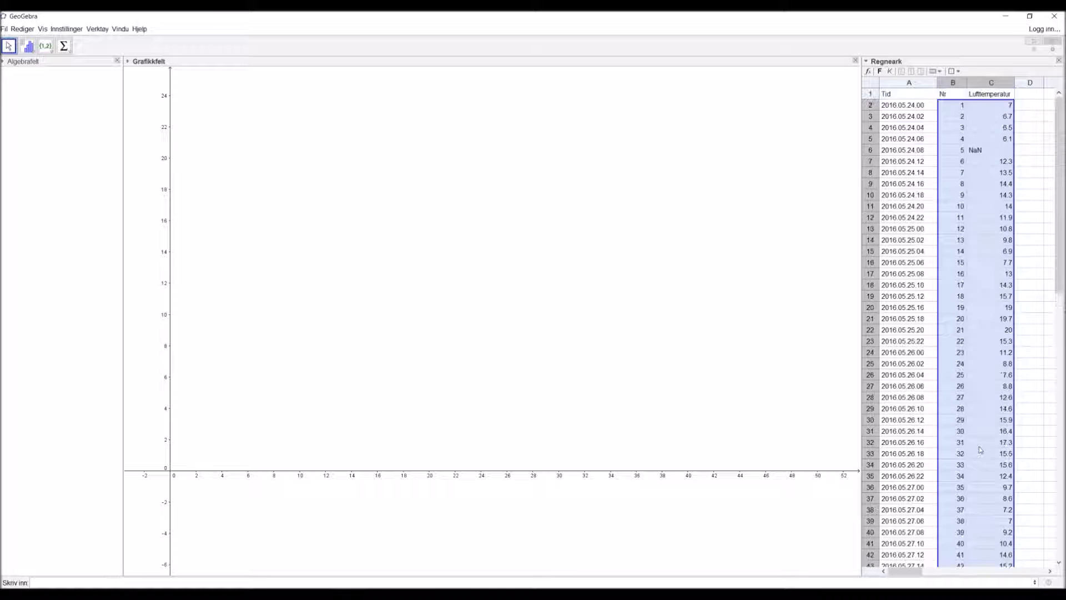
right_click(976, 194)
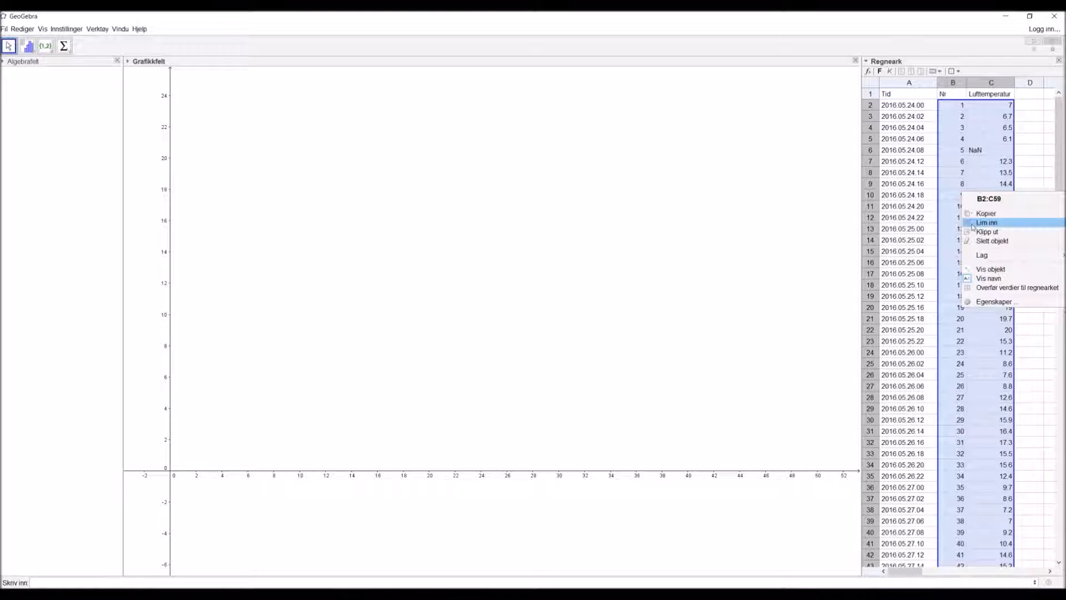
mouse_move(976, 258)
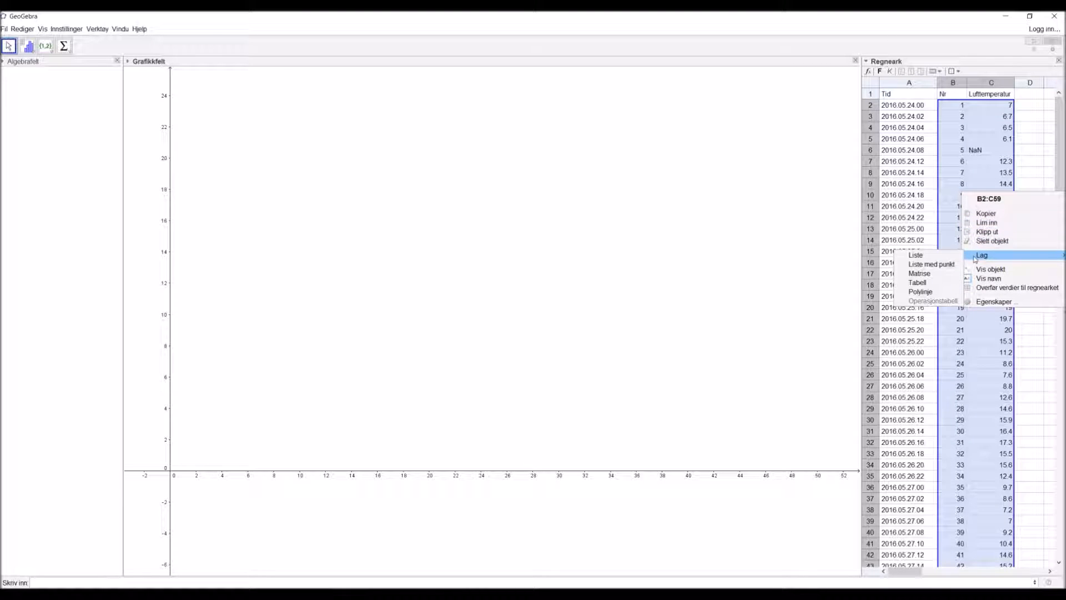
left_click(959, 265)
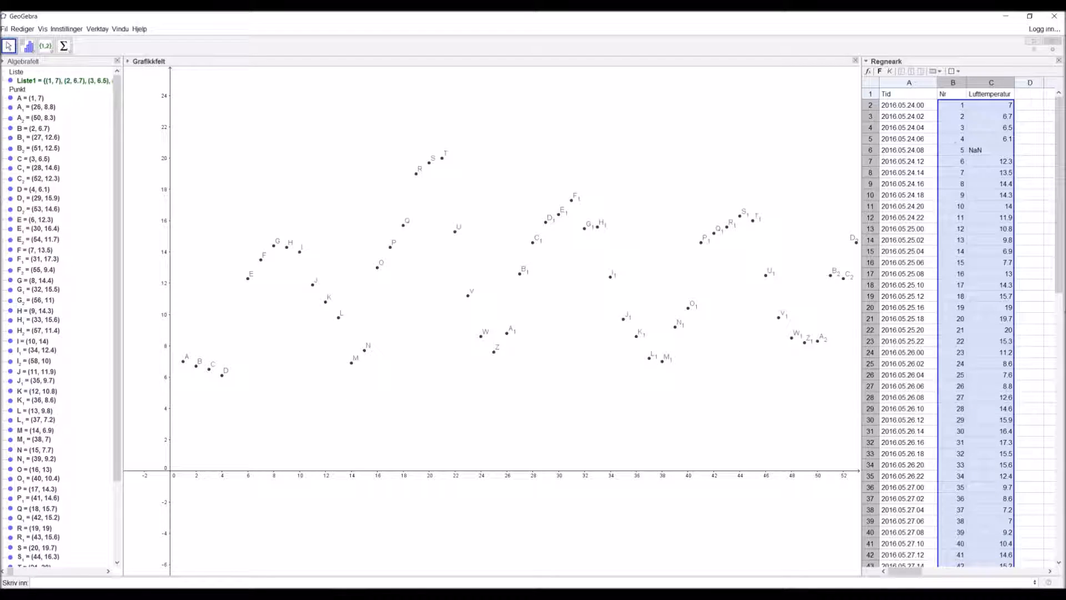
left_click(957, 140)
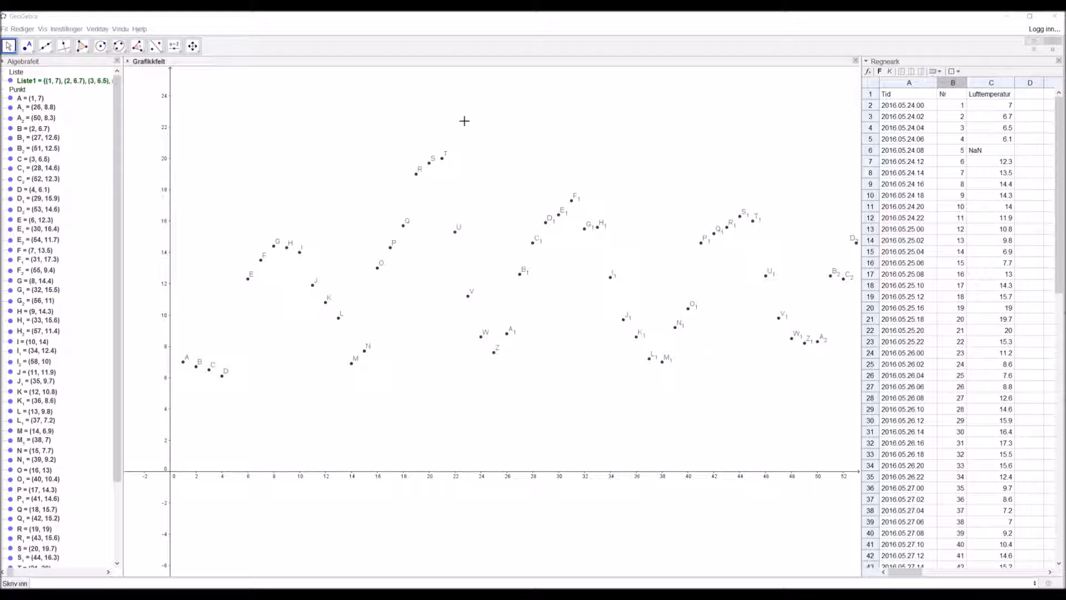
- Label the y-axis "Temperatur" and set its unit to the degree symbol (°)
right_click(306, 111)
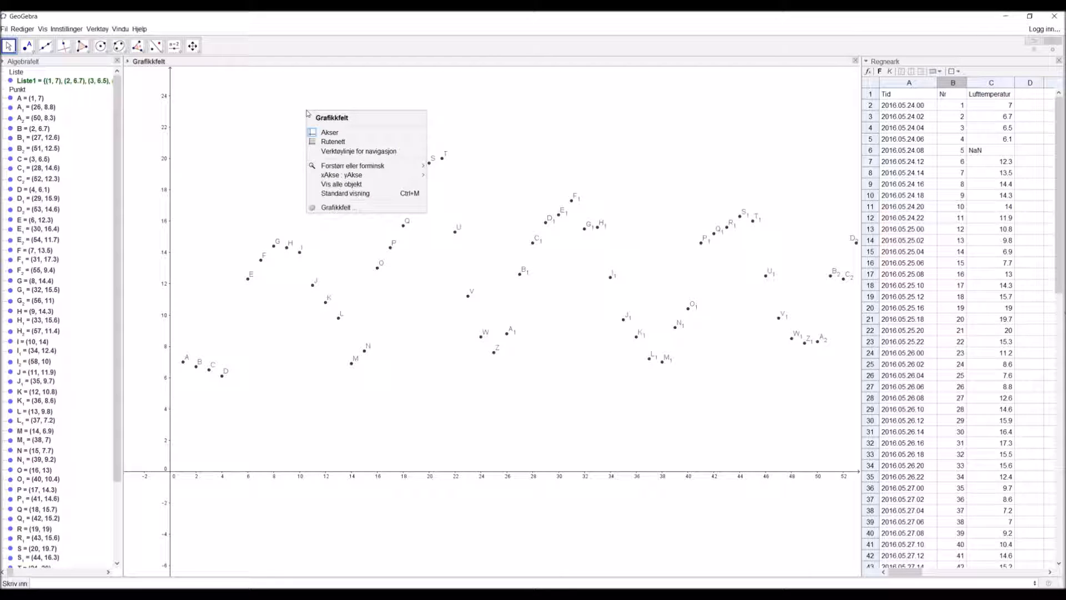
left_click(340, 208)
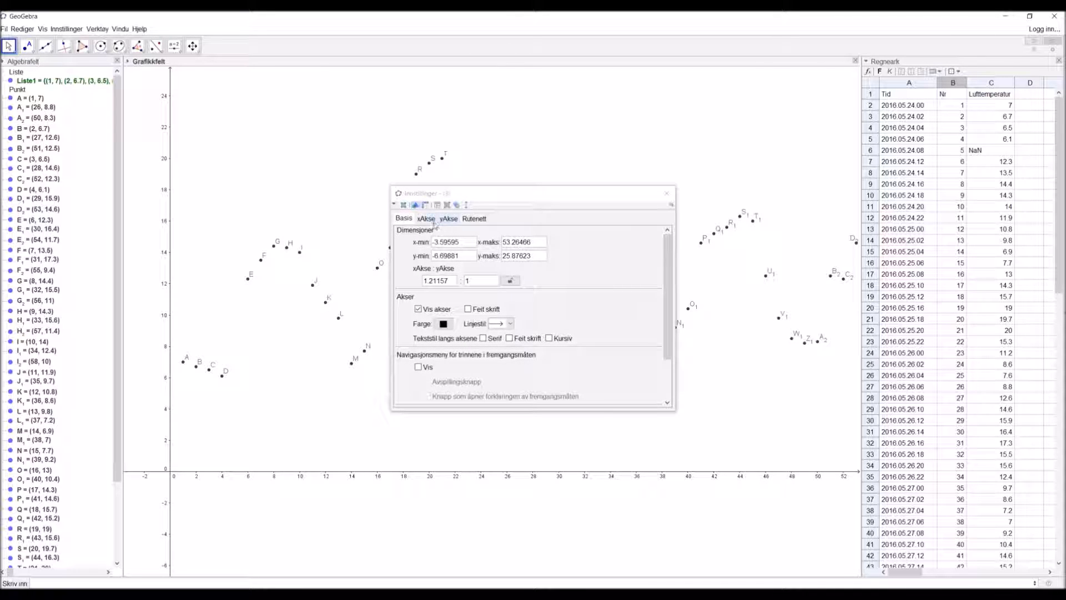
left_click(449, 219)
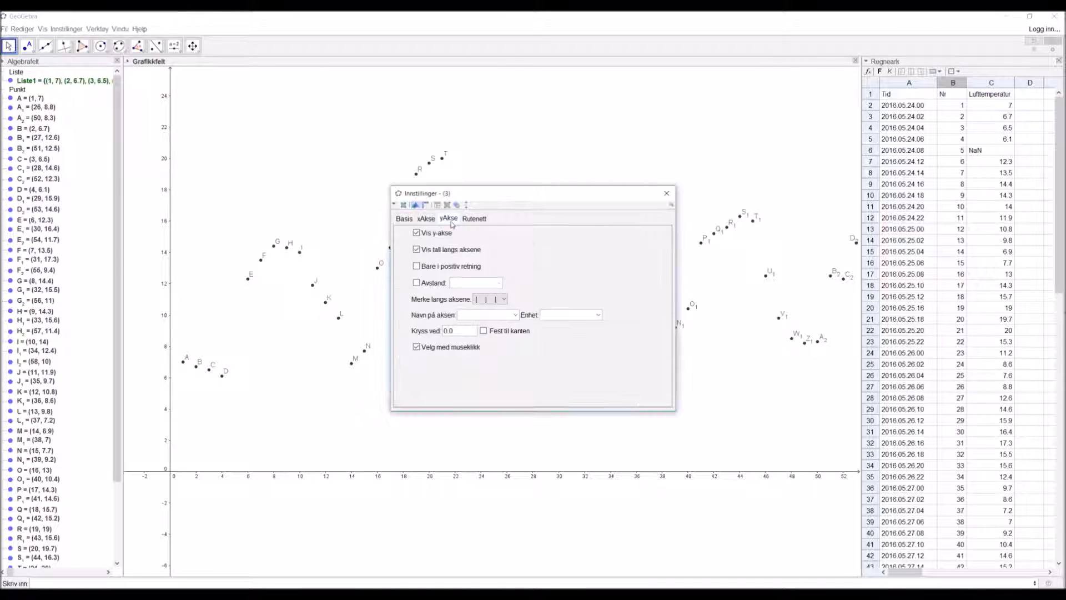
left_click(478, 317)
type("Temperatur")
left_click(598, 314)
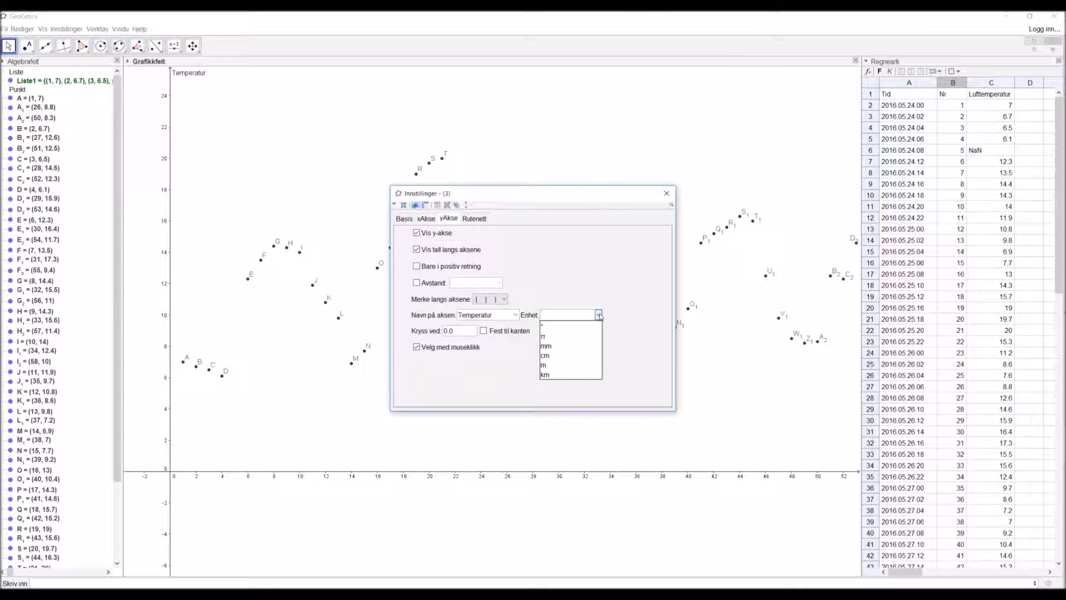
left_click(581, 326)
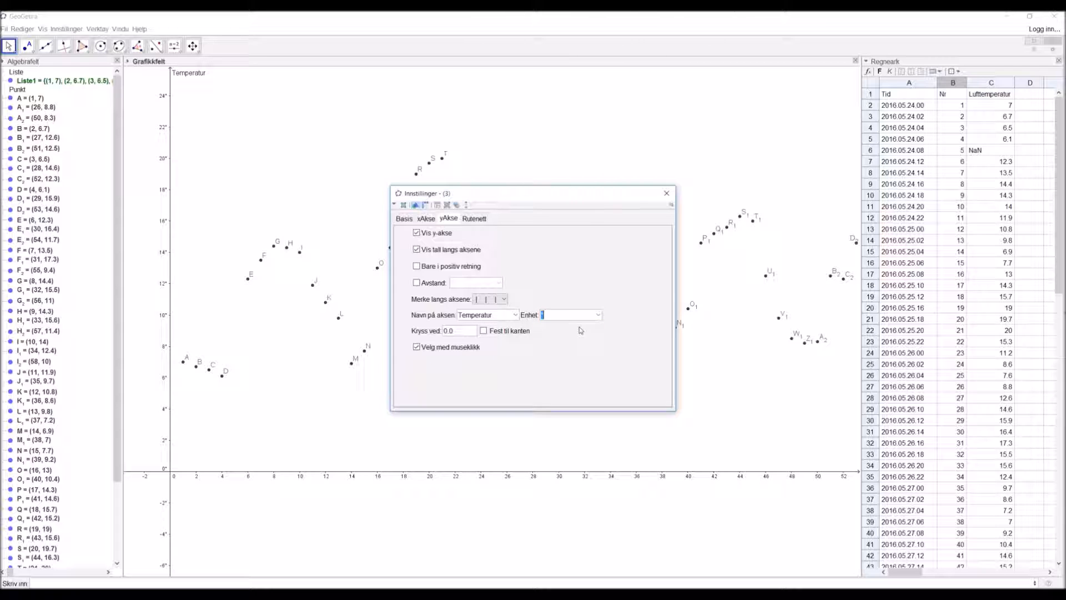
left_click(567, 316)
type("C")
left_click_drag(559, 195, 567, 192)
left_click(565, 151)
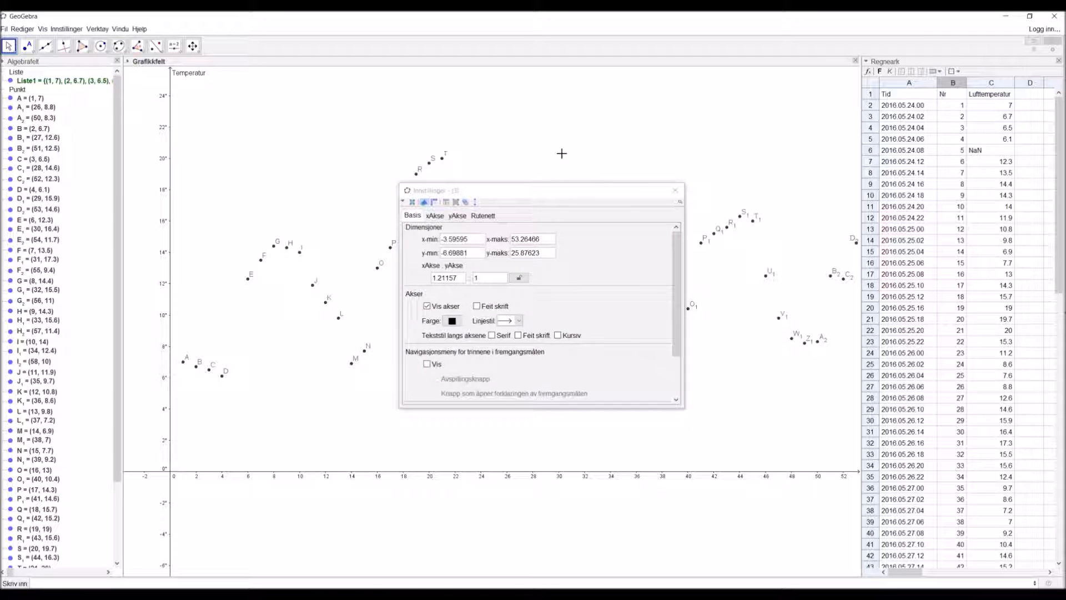
- Label the x-axis "Tid (nr på måling)" and close the graphics view settings
left_click(442, 217)
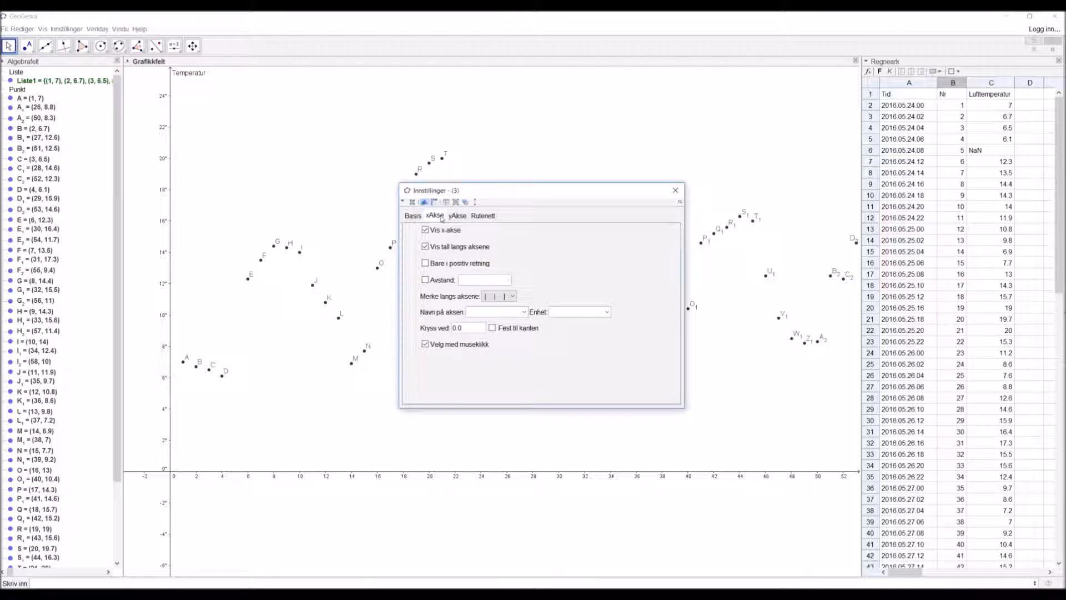
left_click(482, 315)
type("Tid (nr på måling)")
left_click(675, 190)
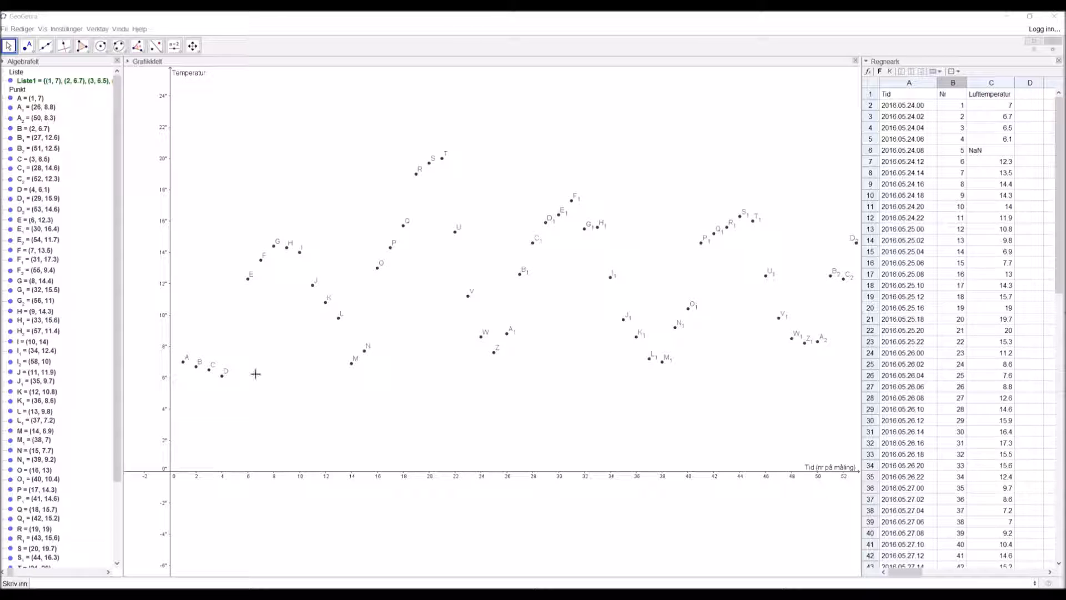
- Rescale both axes to spread the points out and move the plot along to the middle measurements
left_click(267, 395)
mouse_move(267, 395)
left_mouse_down()
mouse_move(264, 298)
mouse_move(389, 153)
mouse_move(505, 206)
mouse_move(429, 400)
mouse_move(238, 400)
mouse_move(281, 392)
left_mouse_up()
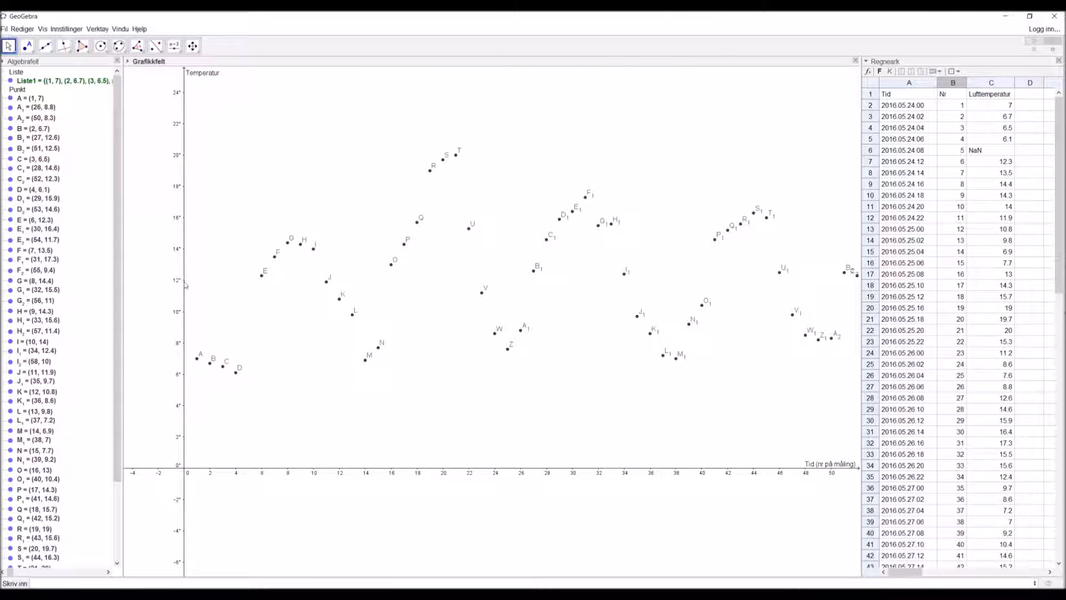
left_click_drag(185, 286, 232, 318)
left_click_drag(254, 470, 361, 479)
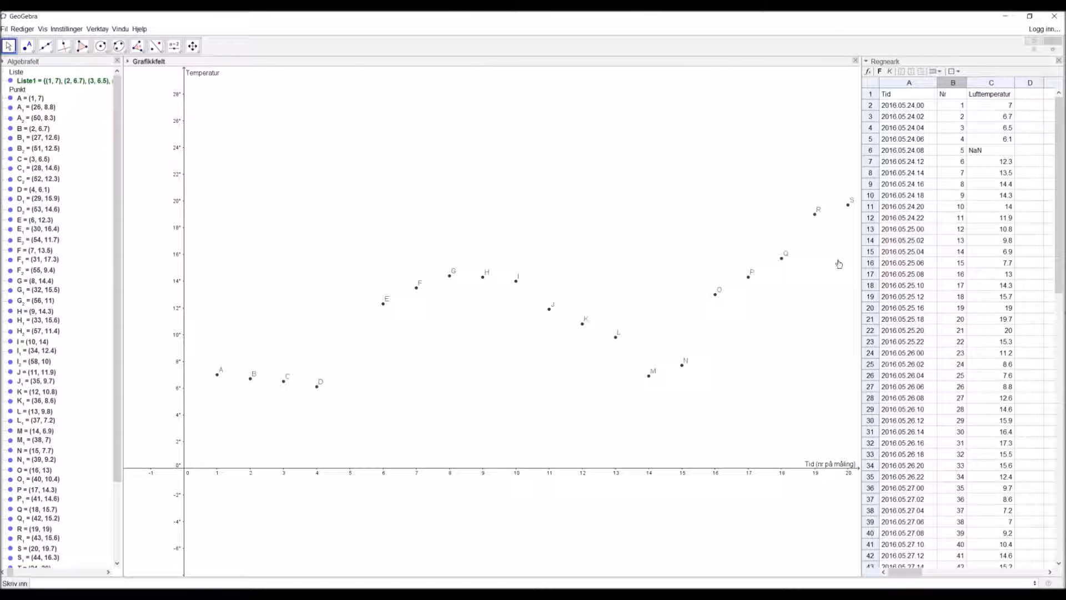
left_click_drag(641, 226, 311, 205)
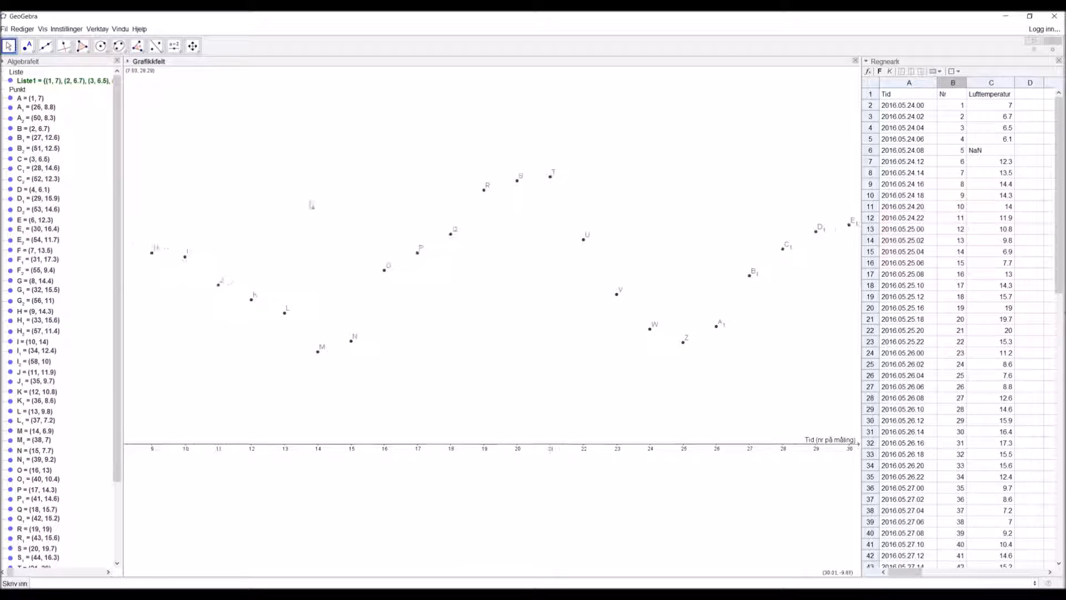
left_click_drag(680, 155, 459, 155)
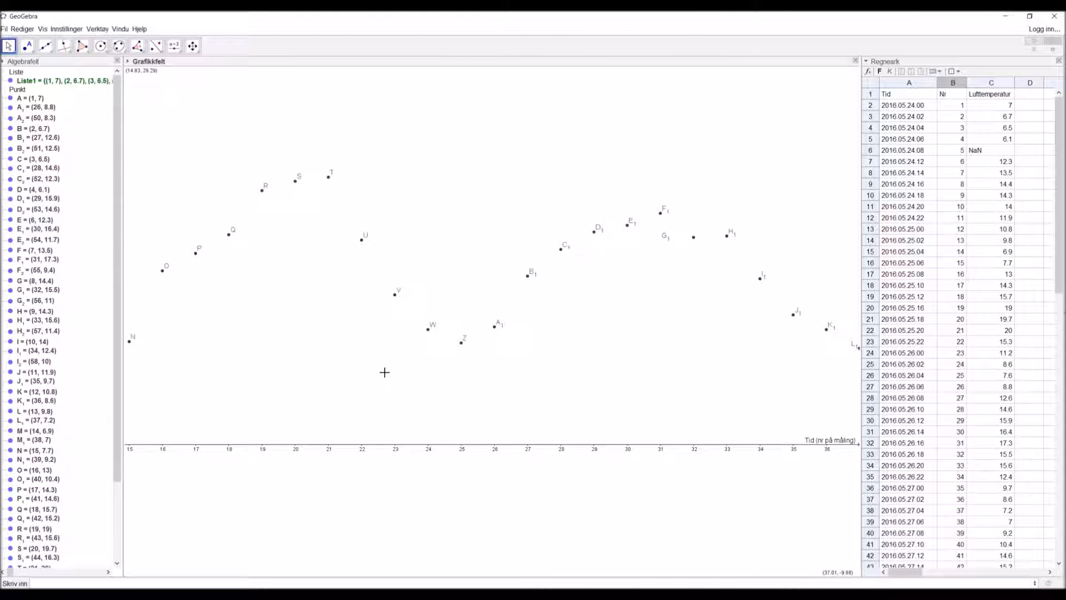
- Fit all objects in the graphics view and rescale the axes to about 0–56 on x and 0–25 on y, with the origin visible
right_click(497, 197)
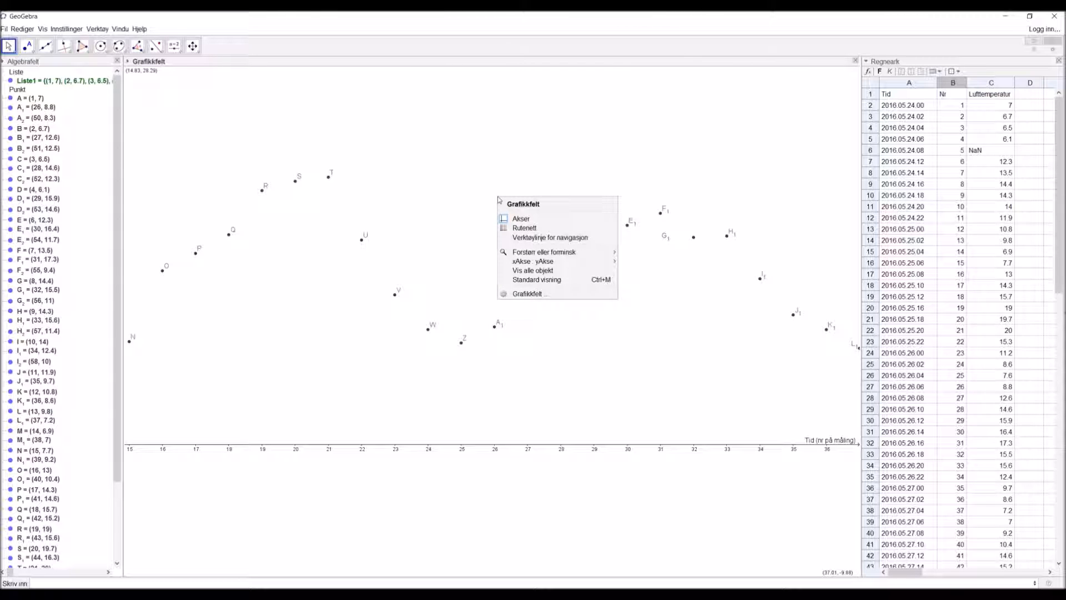
left_click(538, 270)
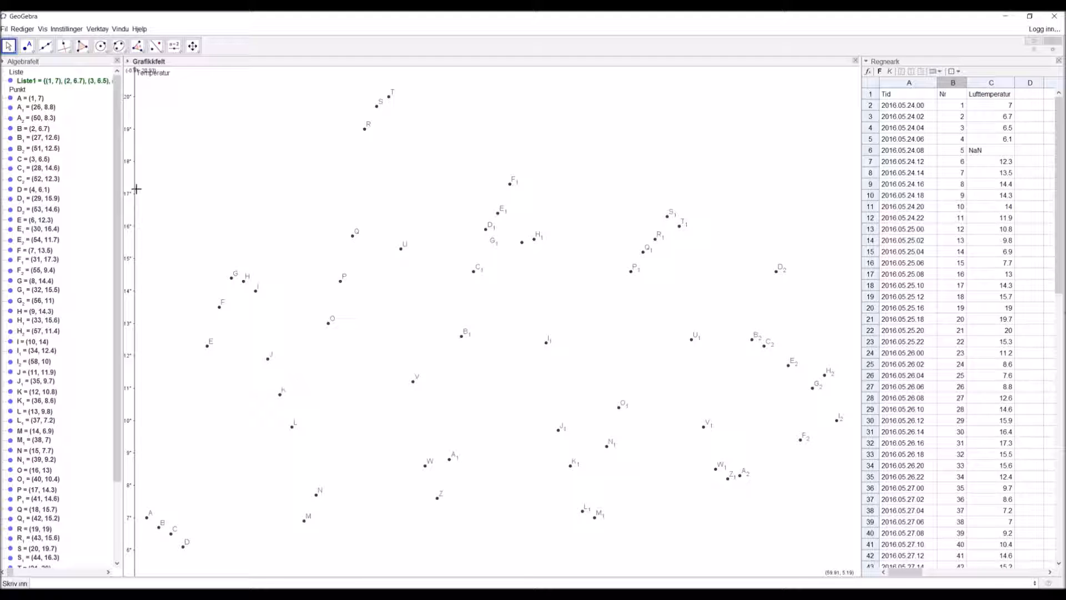
left_click_drag(157, 218, 182, 353)
left_click_drag(255, 315, 286, 156)
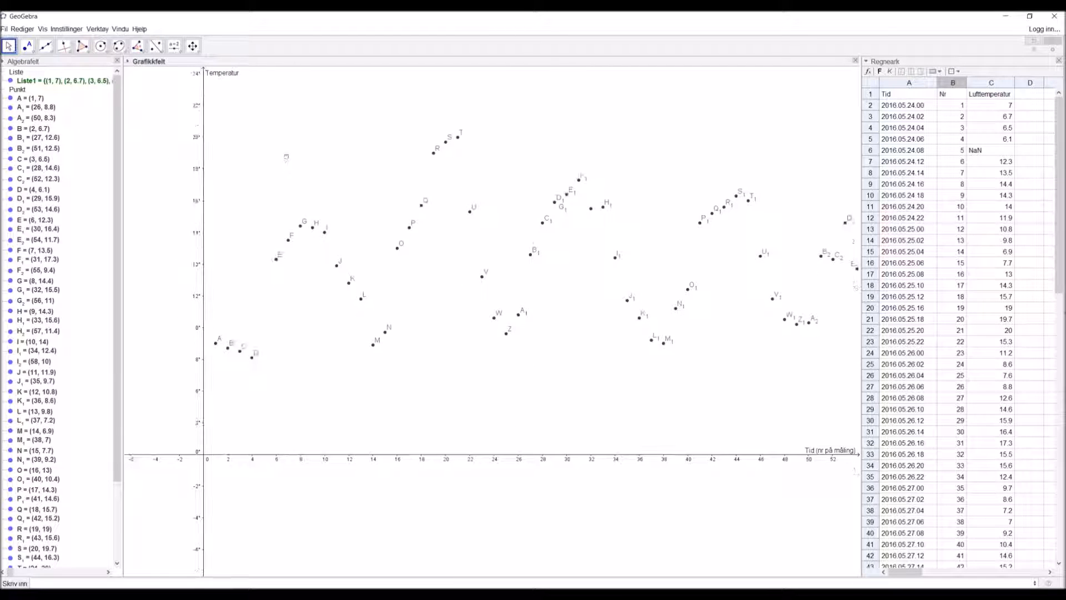
left_click_drag(429, 457, 508, 456)
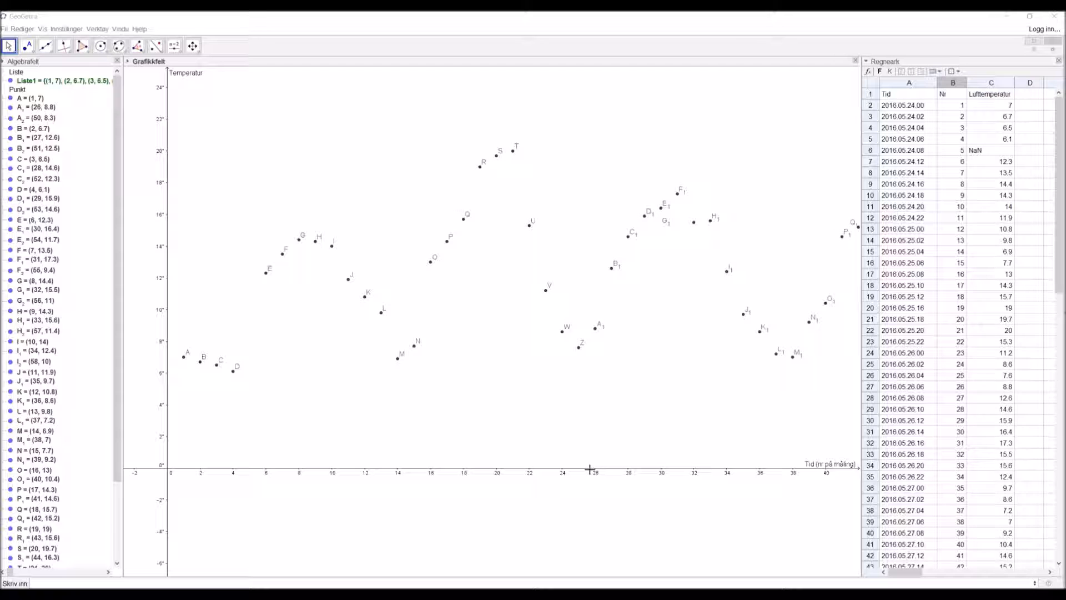
left_click_drag(590, 469, 228, 474)
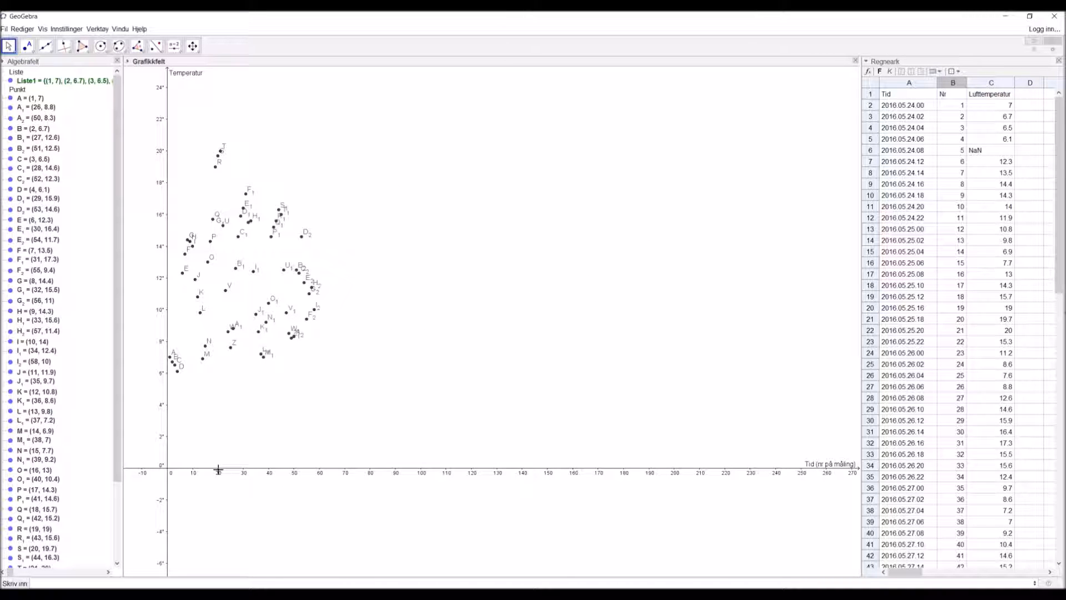
left_click_drag(219, 471, 894, 471)
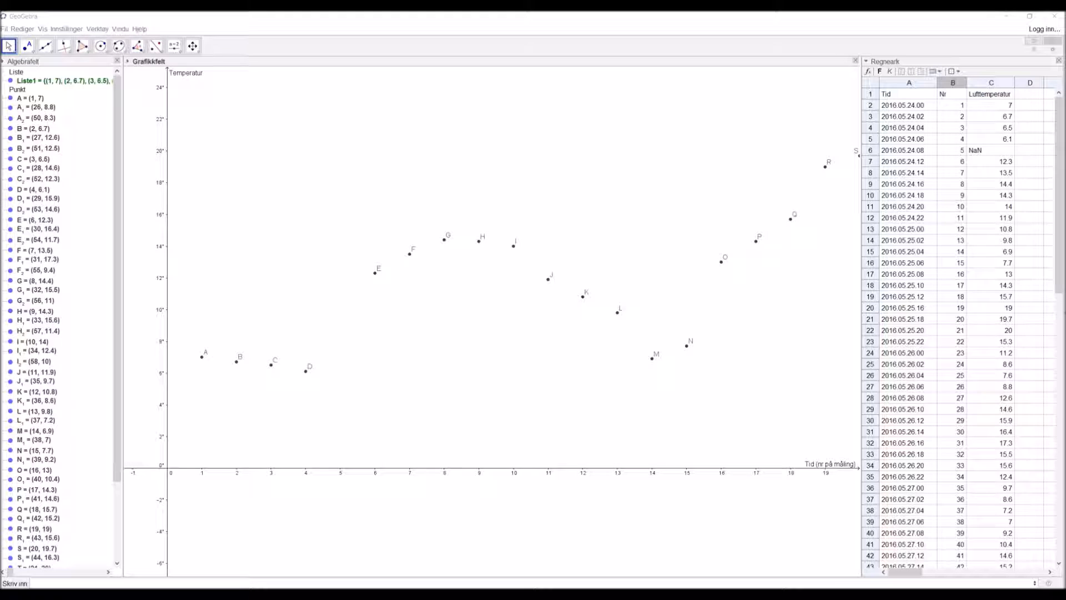
left_click_drag(776, 470, 381, 476)
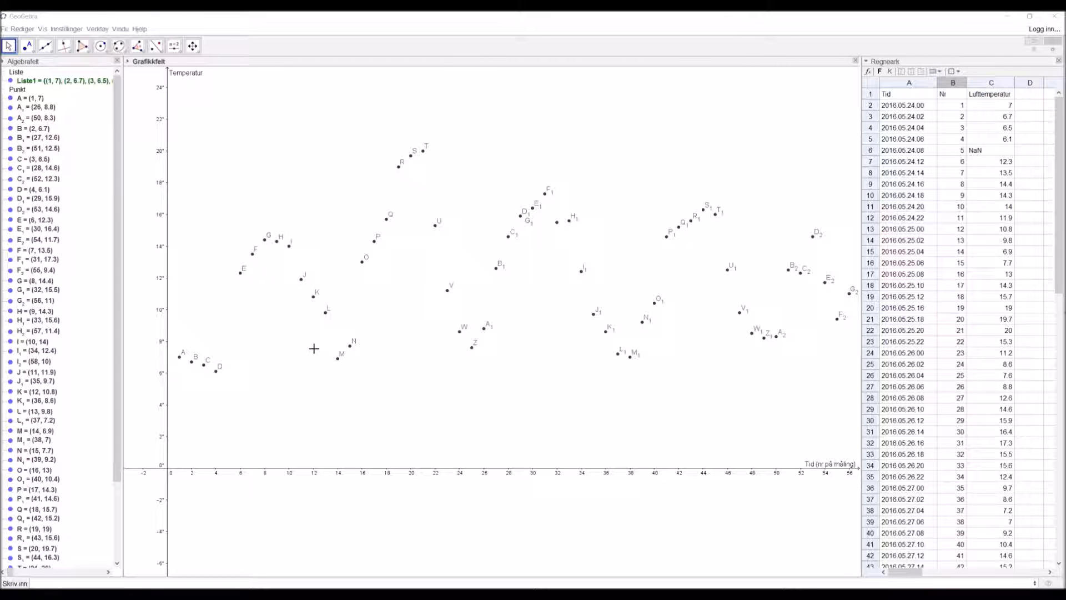
- Hide the name labels of all the plotted points and clear the selection
left_click(180, 357)
left_click(17, 90)
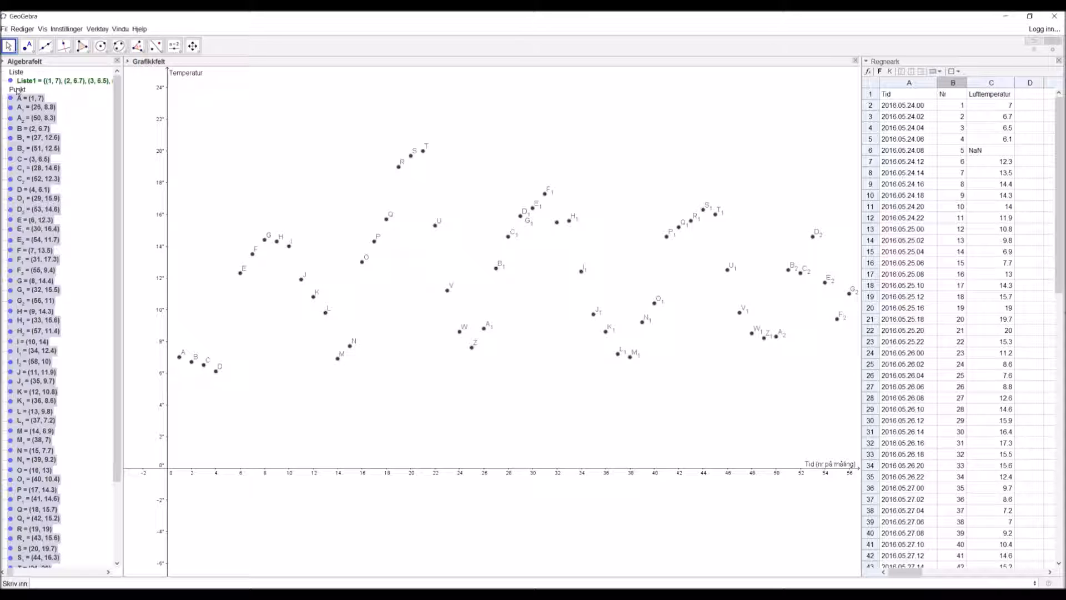
right_click(25, 116)
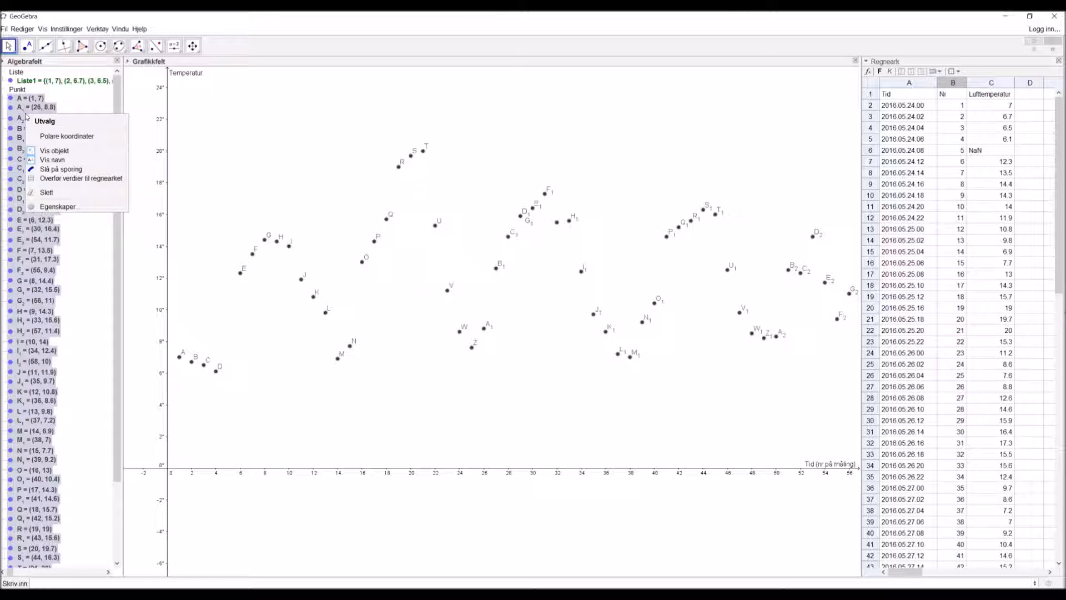
left_click(47, 161)
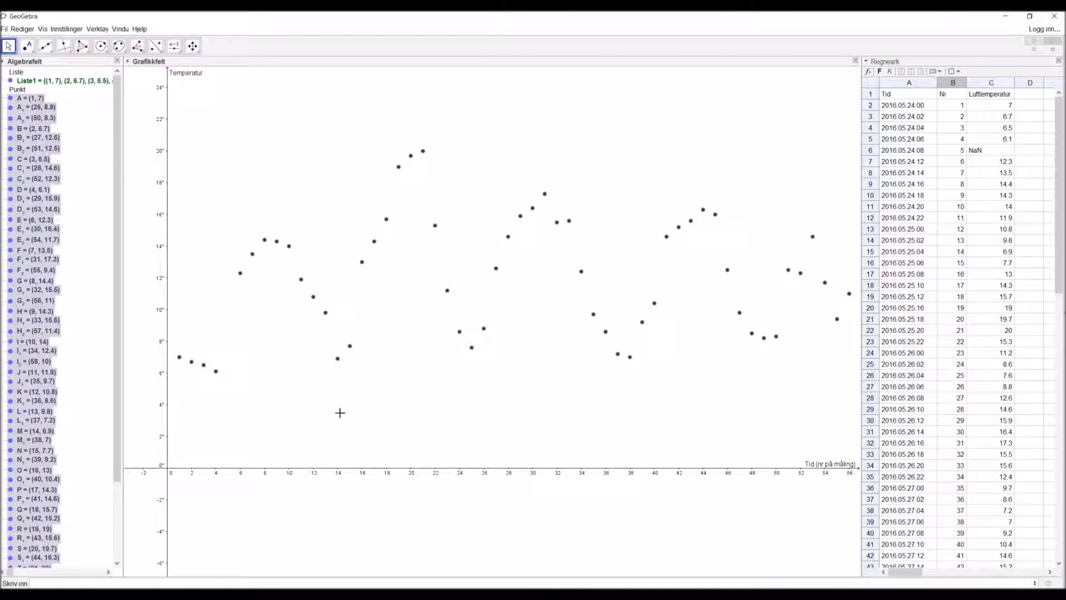
left_click(359, 411)
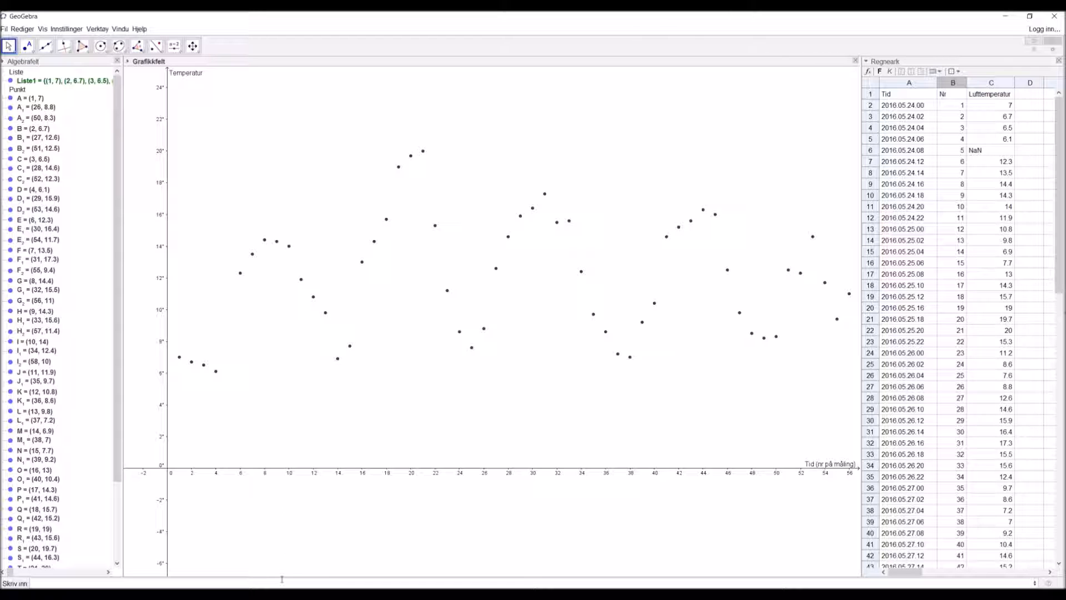
- Connect all the plotted temperature points with a polyline using the command Polylinje[Liste1]
type("ly")
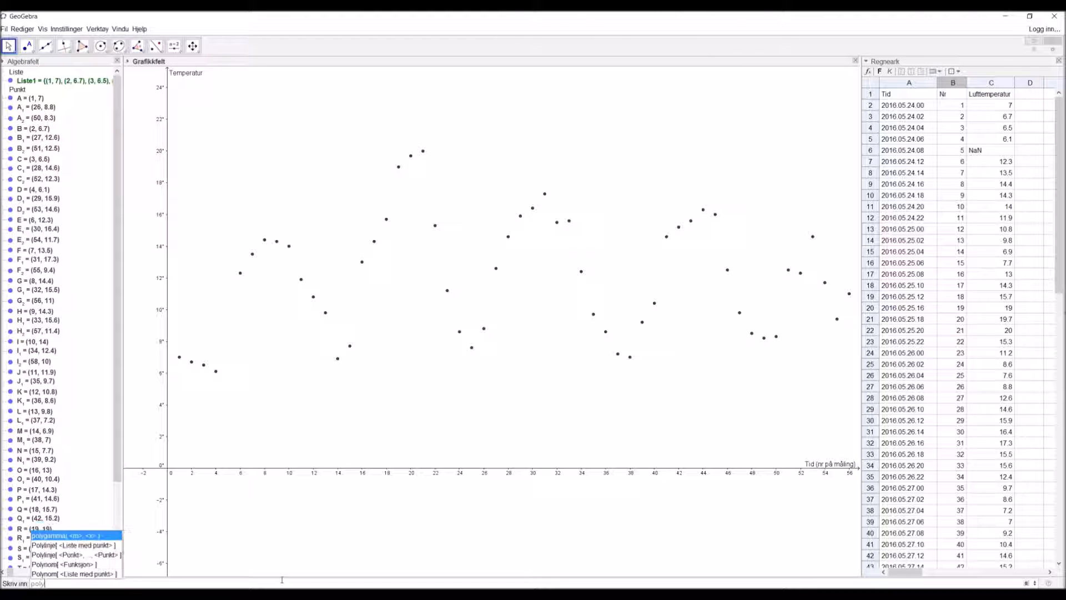
type("l")
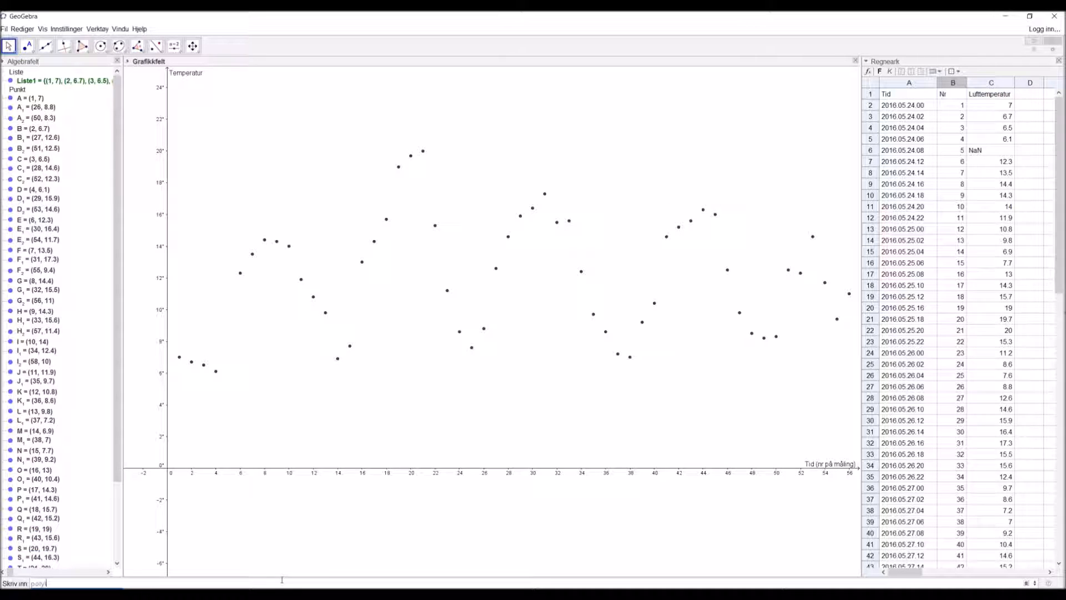
key("Return")
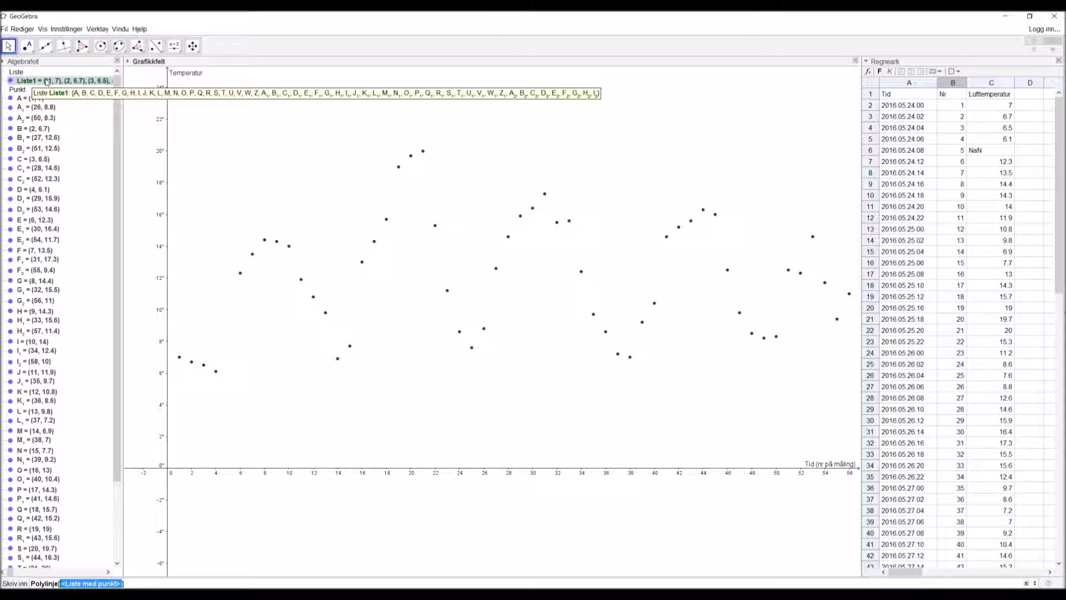
type("L")
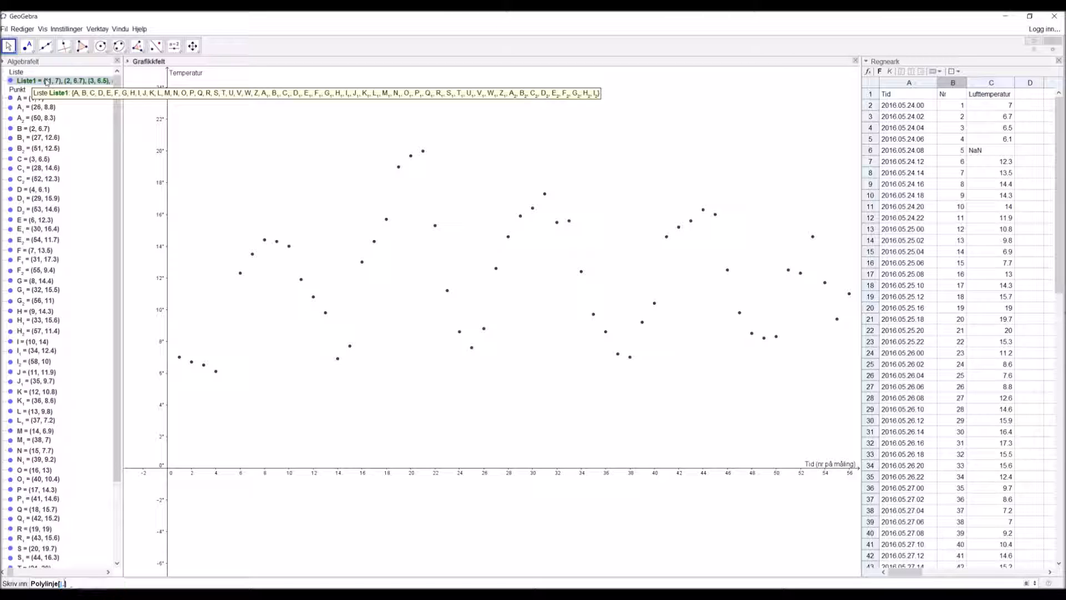
type("iste1")
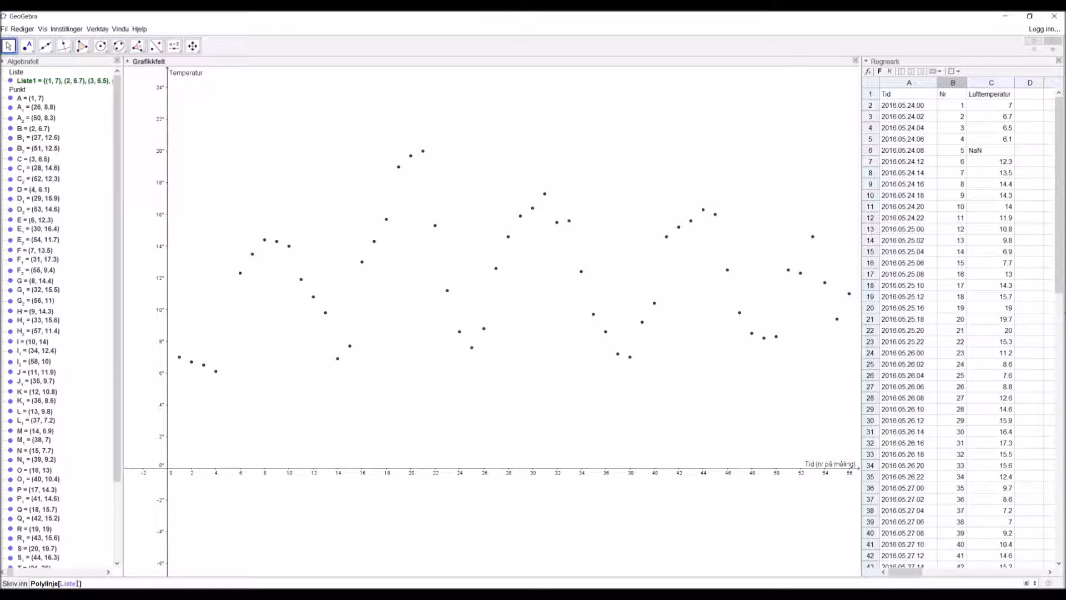
key("Return")
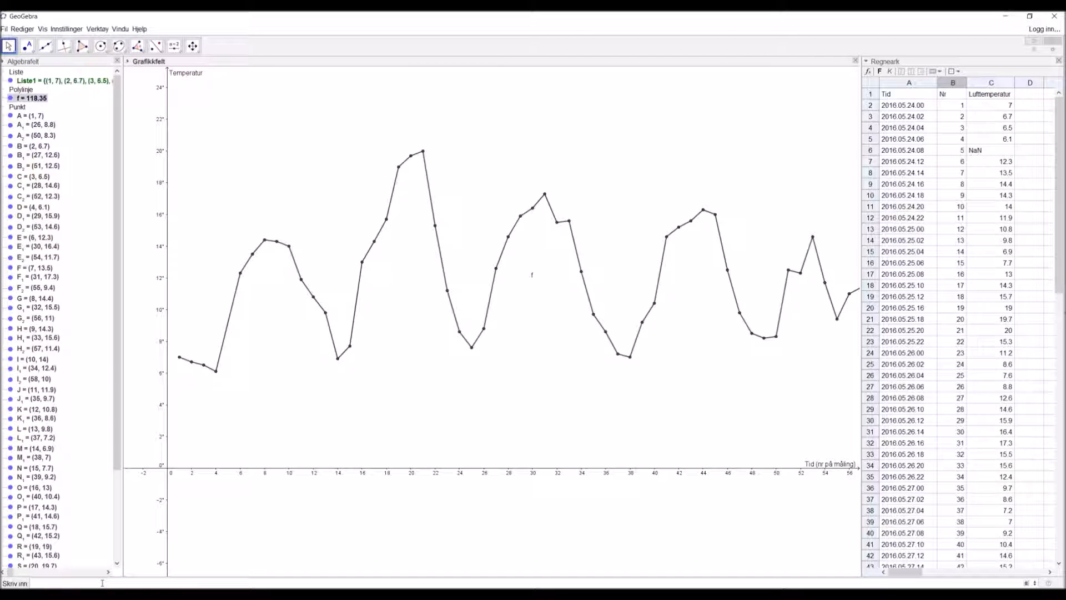